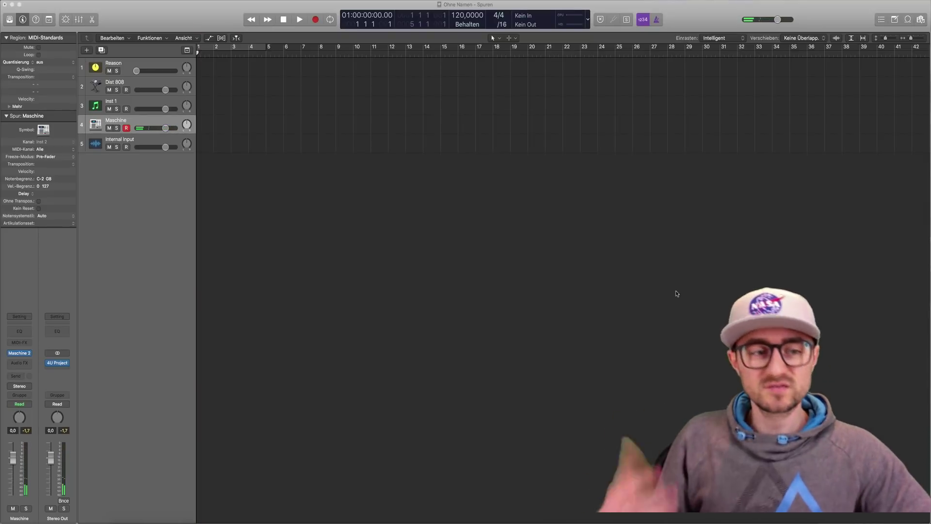
Open the Maschine 2 plug-in and record a two-chord Alicia's Keys pattern into the first slot of Group A1
{"action": "left_click", "coordinate": [19, 354]}
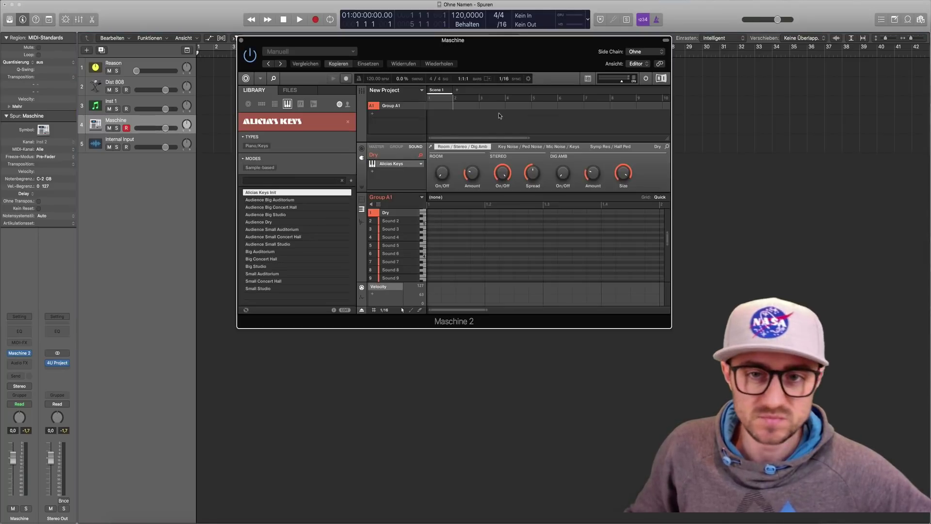
{"action": "left_click_drag", "start_coordinate": [469, 38], "coordinate": [483, 109]}
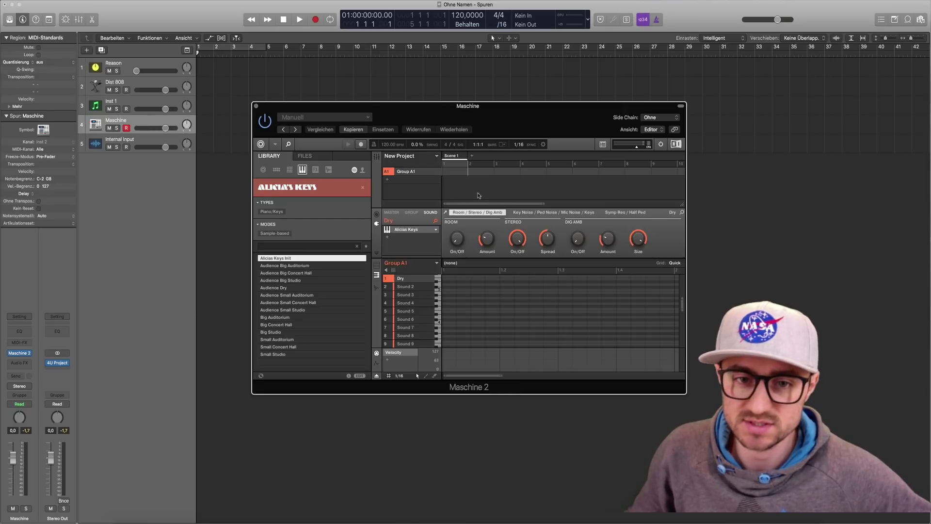
{"action": "left_click", "coordinate": [453, 171]}
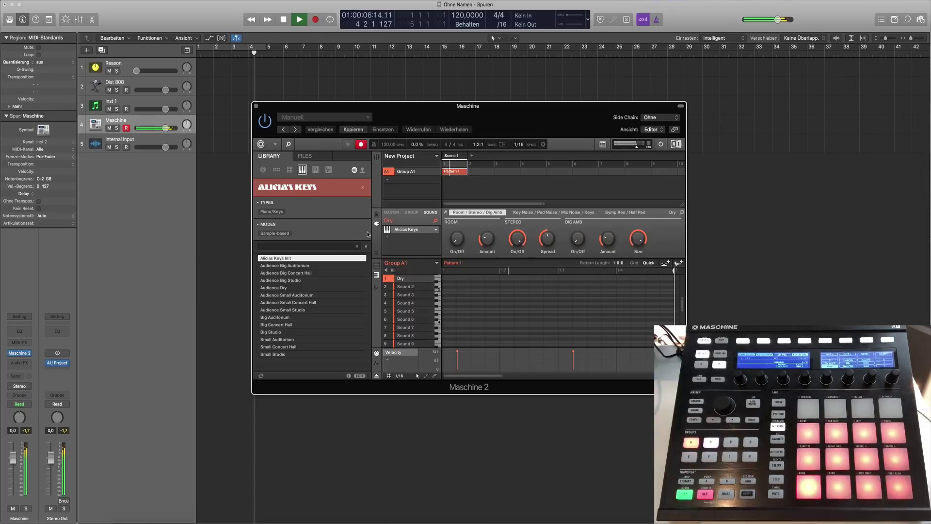
{"action": "key", "text": "space"}
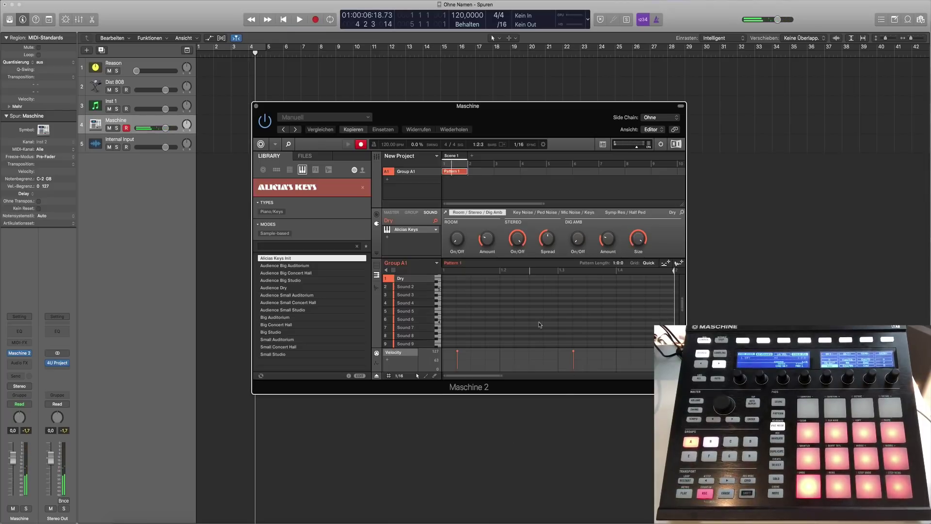
{"action": "scroll", "coordinate": [526, 310], "scroll_direction": "down", "scroll_amount": 5}
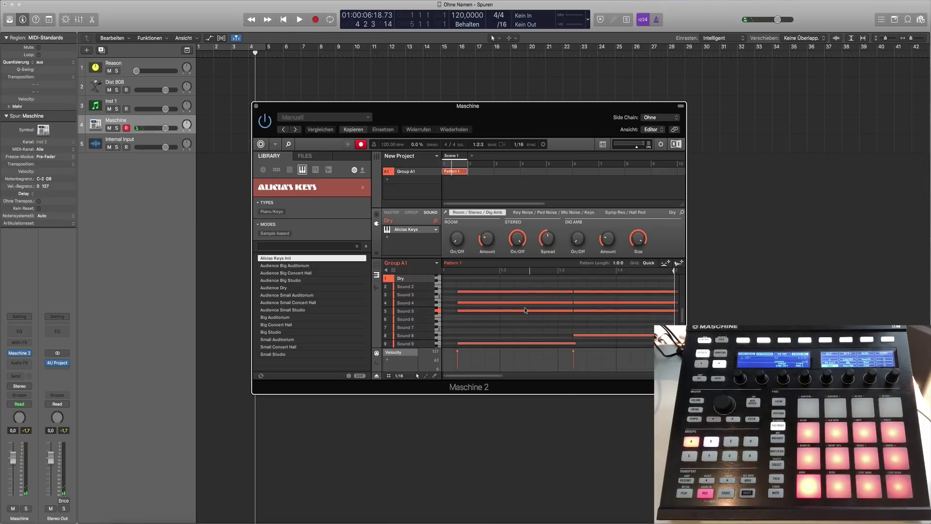
{"action": "scroll", "coordinate": [525, 307], "scroll_direction": "up", "scroll_amount": 2}
{"action": "scroll", "coordinate": [525, 307], "scroll_direction": "down", "scroll_amount": 2}
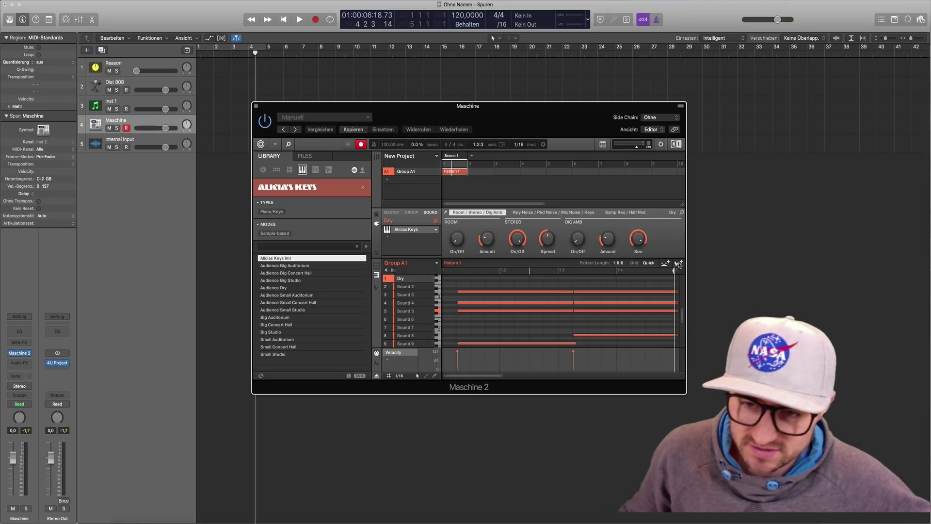
Export Pattern 1 from Maschine as audio onto a new track, close the plug-in and move the region to bar 1
{"action": "left_click_drag", "start_coordinate": [678, 264], "coordinate": [721, 189]}
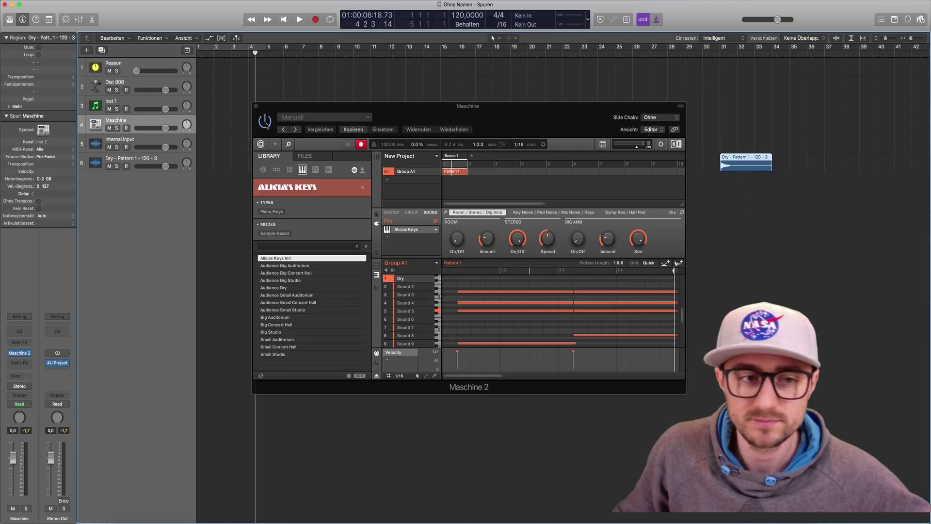
{"action": "left_click", "coordinate": [256, 106]}
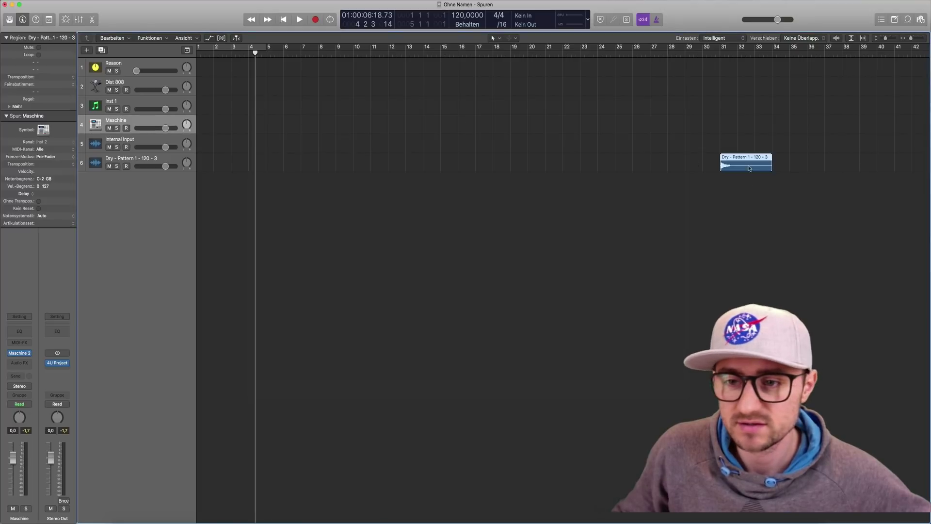
{"action": "left_click_drag", "start_coordinate": [749, 167], "coordinate": [226, 170]}
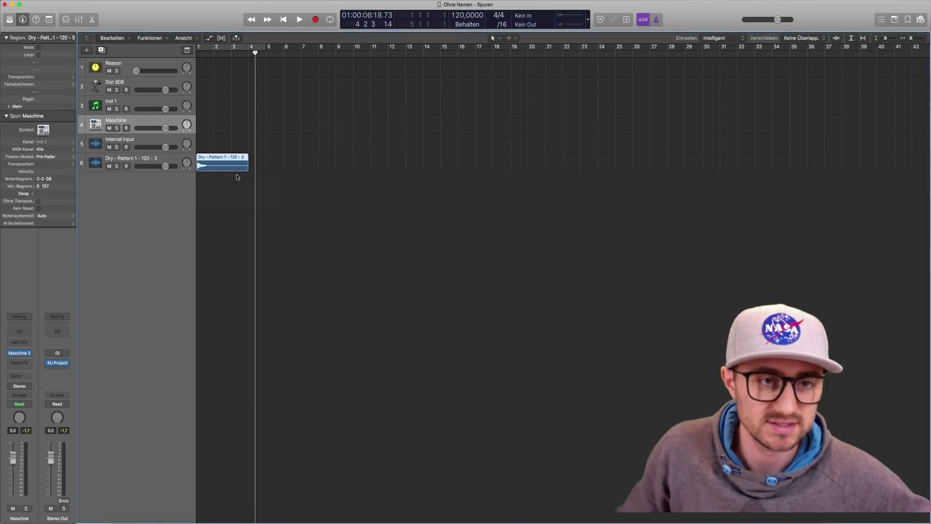
Play the exported audio region from the project start, muting the Maschine track to hear it alone
{"action": "key", "text": "Return"}
{"action": "key", "text": "space"}
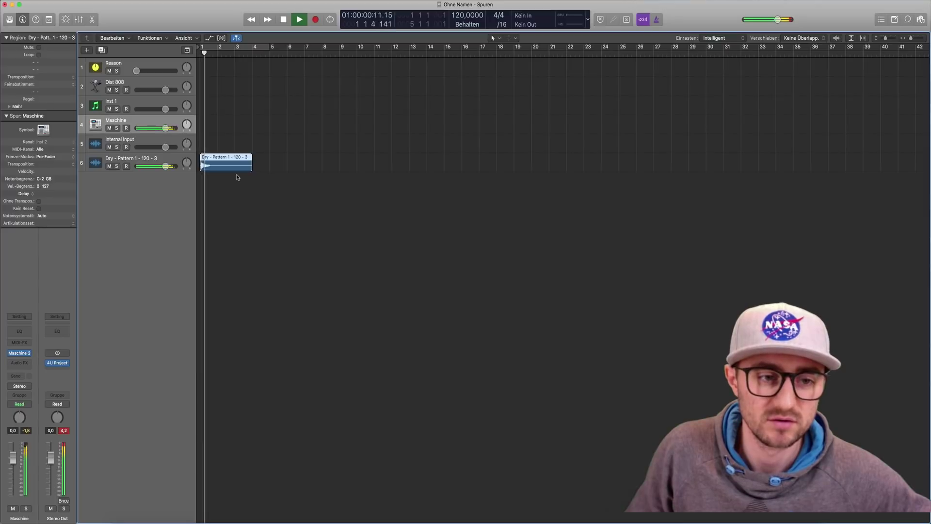
{"action": "key", "text": "space"}
{"action": "key", "text": "ctrl+m"}
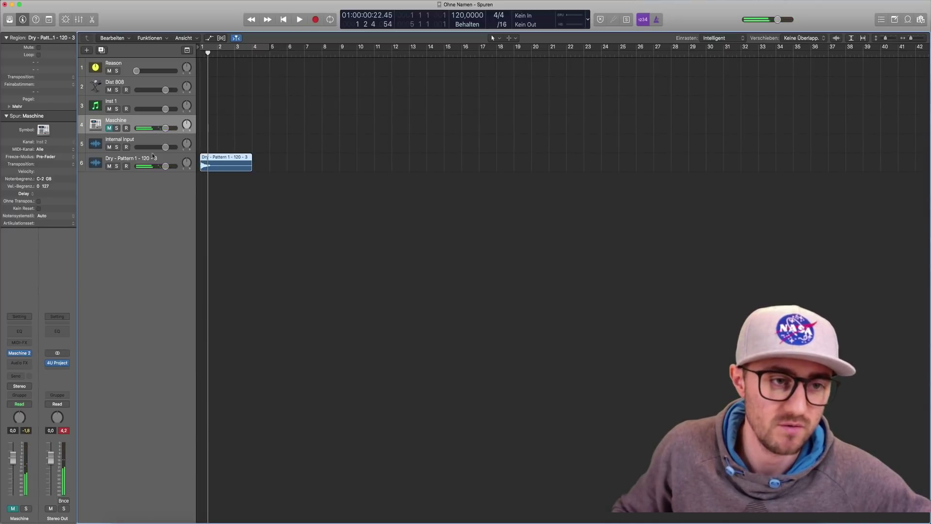
{"action": "key", "text": "space"}
{"action": "key", "text": "Return"}
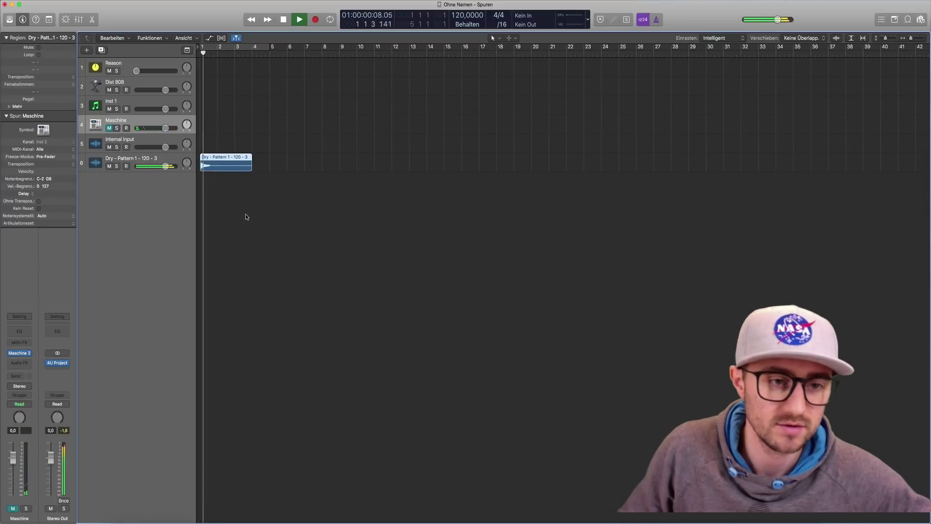
{"action": "key", "text": "space"}
Delete the exported audio region and unmute the Maschine track
{"action": "left_click", "coordinate": [242, 198]}
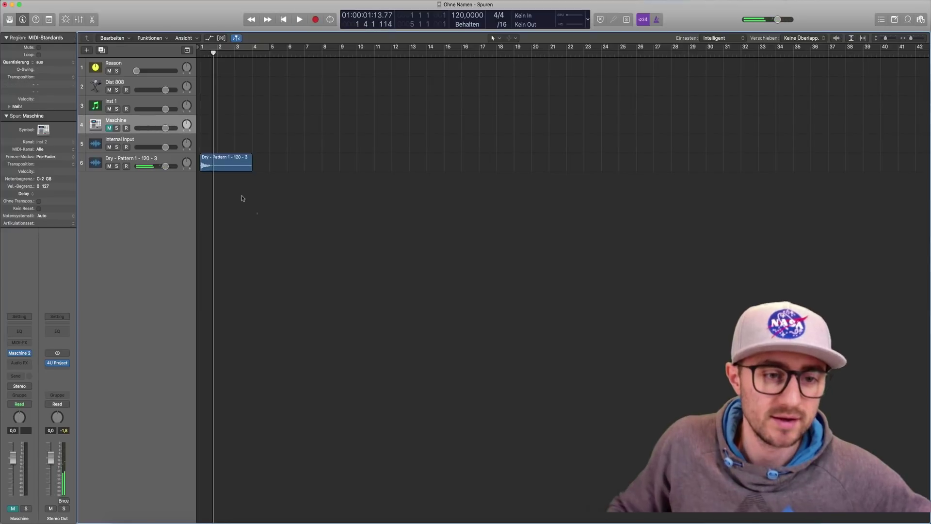
{"action": "left_click_drag", "start_coordinate": [243, 198], "coordinate": [215, 163]}
{"action": "key", "text": "Delete"}
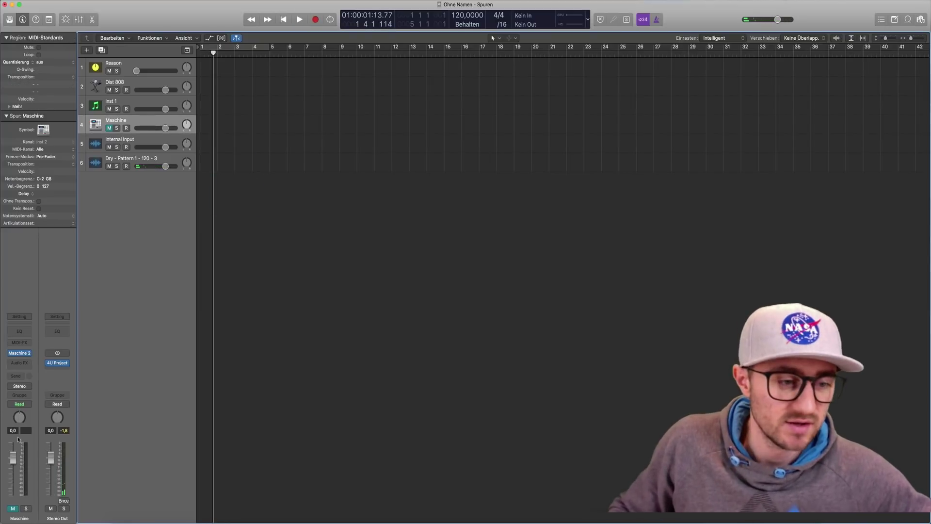
{"action": "left_click", "coordinate": [109, 128]}
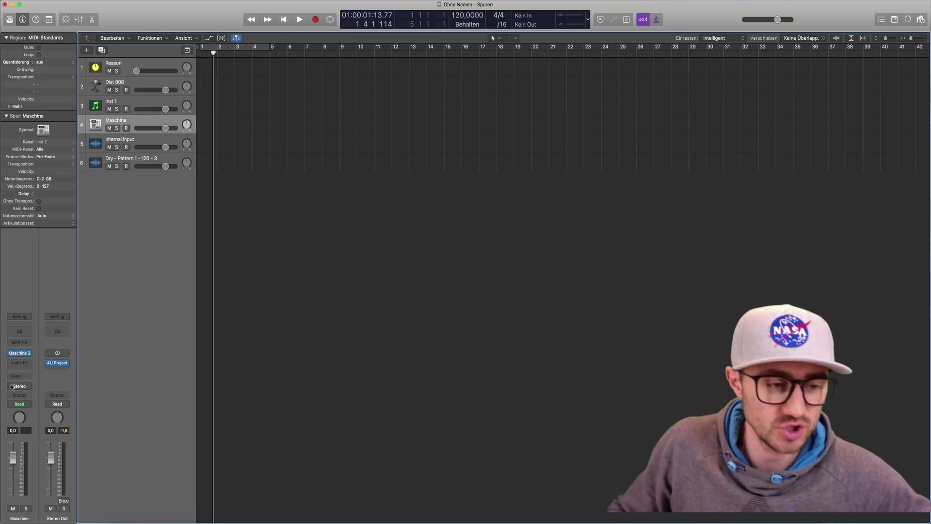
Reopen Maschine 2 and export Pattern 1 as MIDI onto a new track without importing the tempo information
{"action": "left_click", "coordinate": [19, 352]}
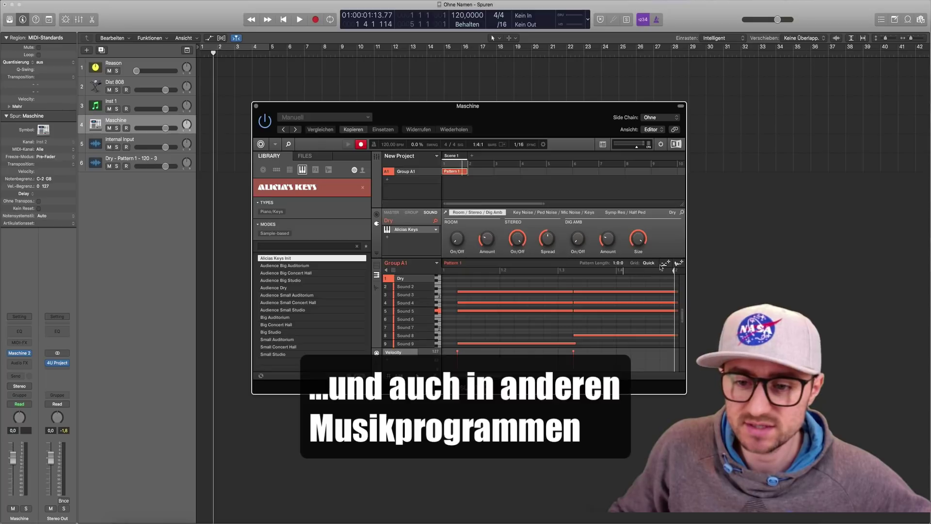
{"action": "scroll", "coordinate": [582, 286], "scroll_direction": "up", "scroll_amount": 1}
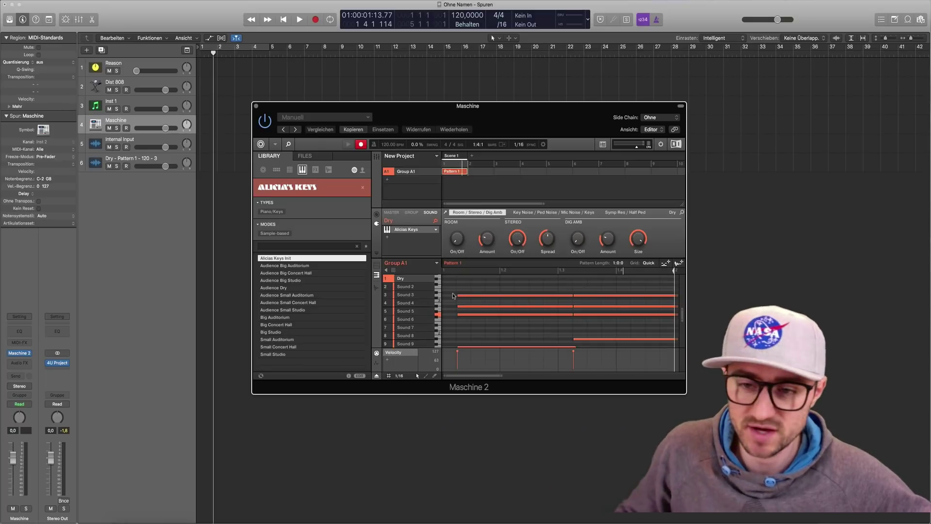
{"action": "left_click_drag", "start_coordinate": [665, 263], "coordinate": [715, 171]}
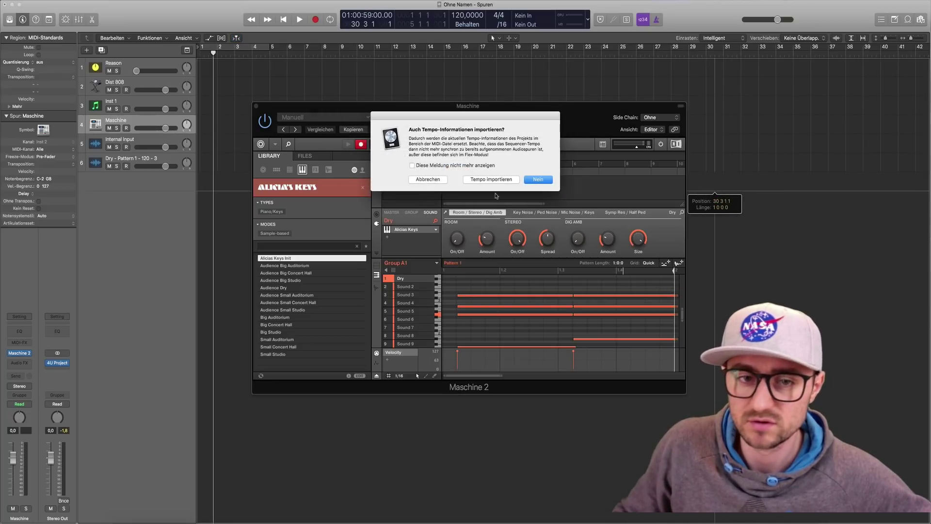
{"action": "left_click", "coordinate": [536, 179]}
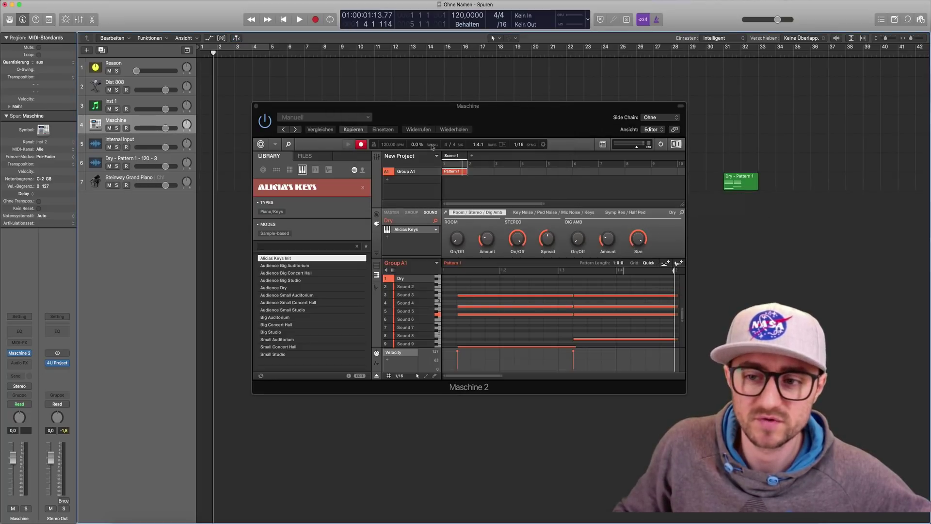
Move the exported MIDI region to bar 1 and play it from the start with the Maschine track muted
{"action": "left_click", "coordinate": [256, 106]}
{"action": "left_click_drag", "start_coordinate": [741, 180], "coordinate": [121, 146]}
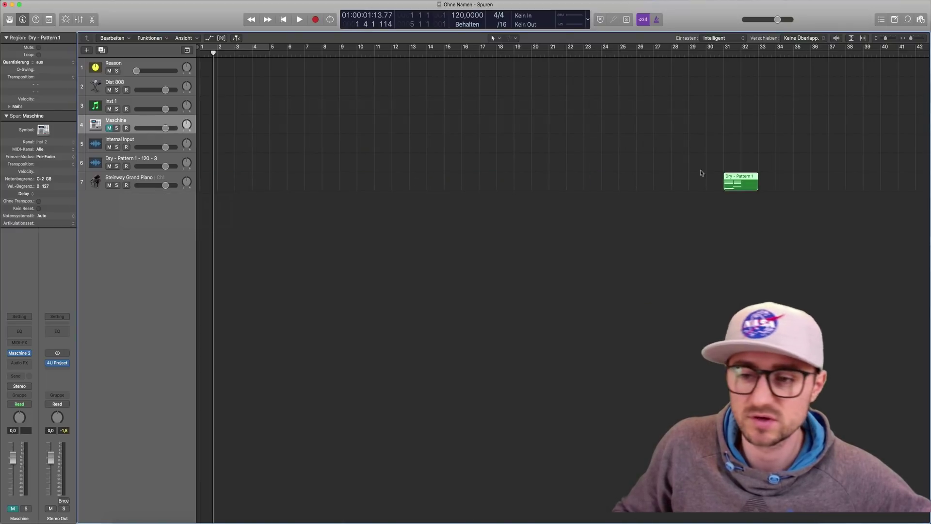
{"action": "left_click_drag", "start_coordinate": [734, 182], "coordinate": [210, 183]}
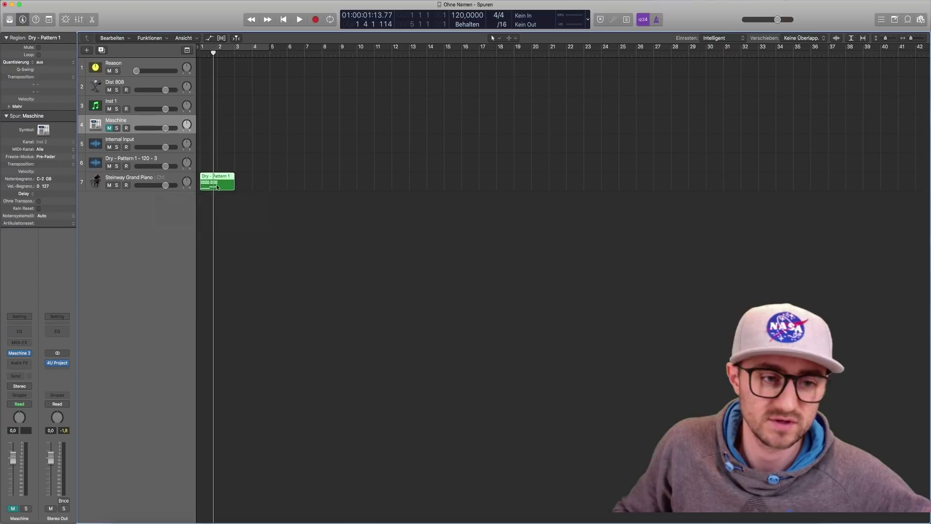
{"action": "key", "text": "Return"}
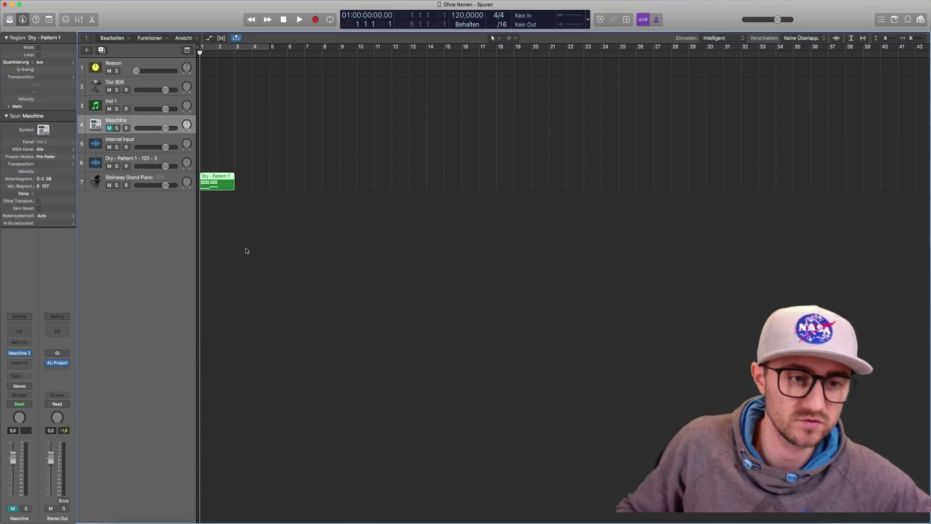
{"action": "key", "text": "space"}
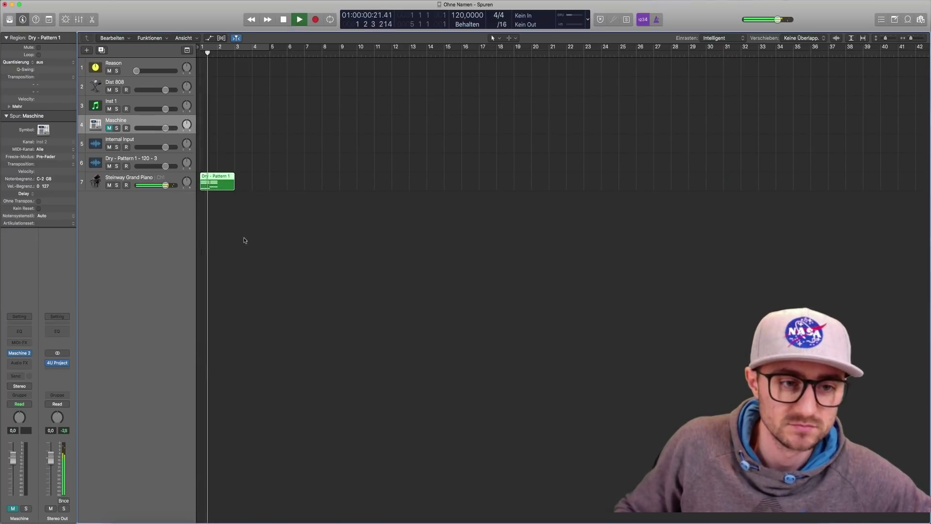
{"action": "key", "text": "space"}
Open the MIDI region in the piano roll and reset the Steinway Grand Piano track's channel strip
{"action": "double_click", "coordinate": [211, 184]}
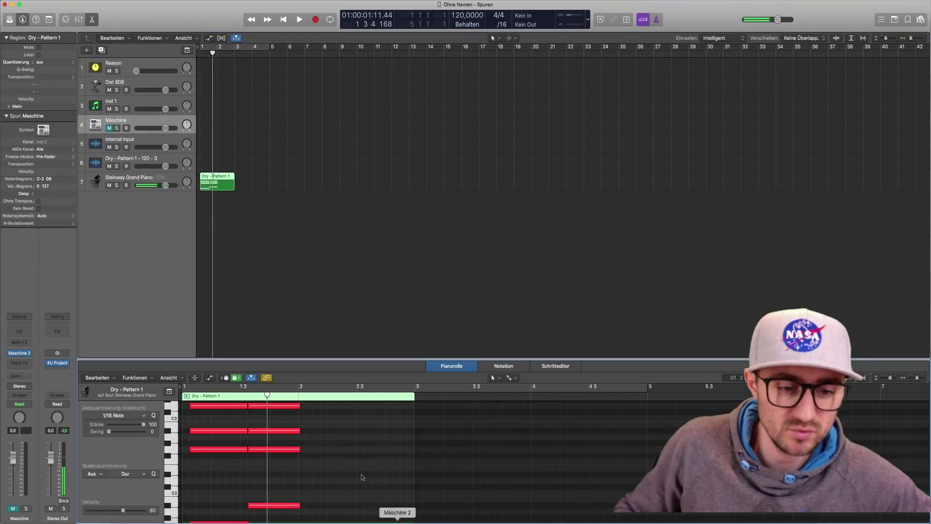
{"action": "left_click", "coordinate": [118, 179]}
{"action": "left_click", "coordinate": [18, 302]}
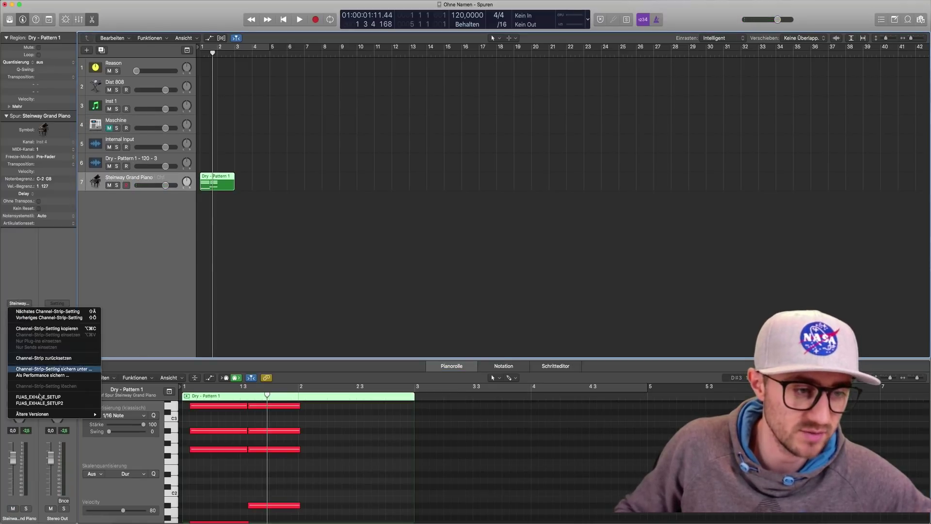
{"action": "key", "text": "Escape"}
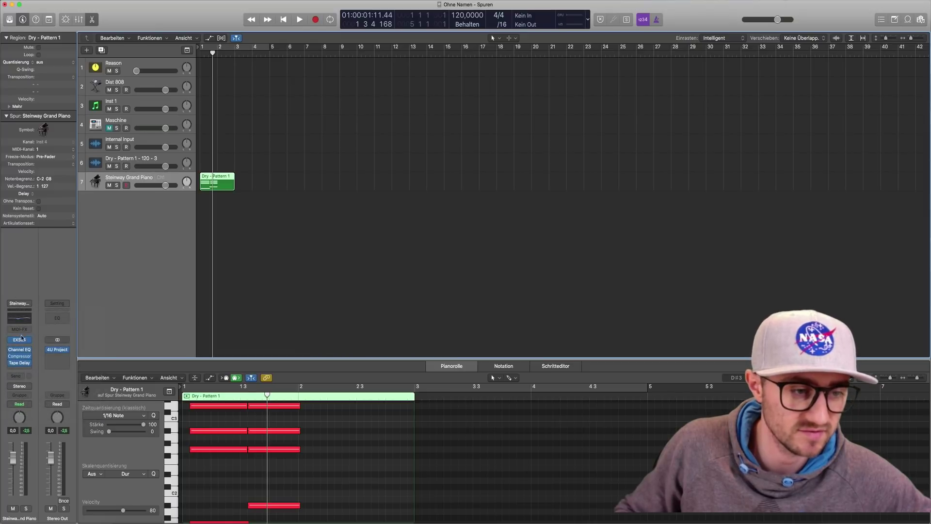
{"action": "left_click", "coordinate": [27, 303]}
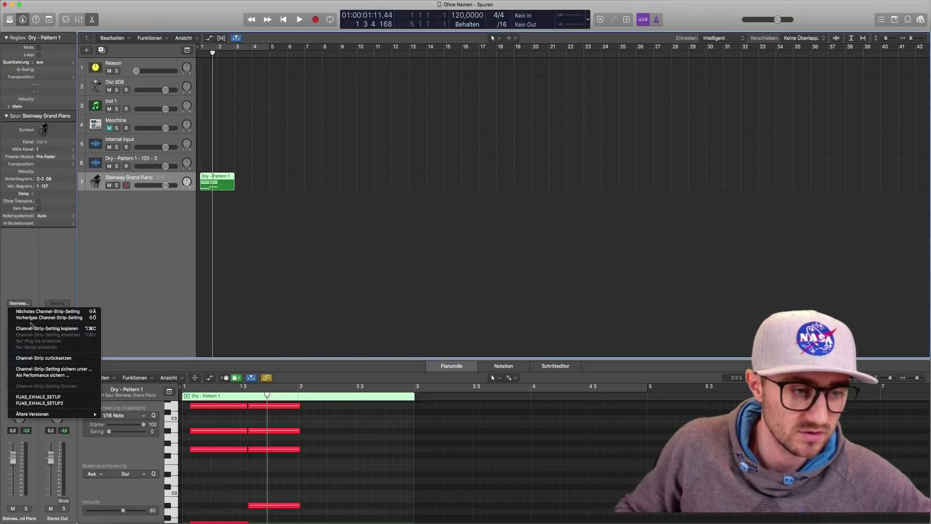
{"action": "left_click", "coordinate": [52, 359]}
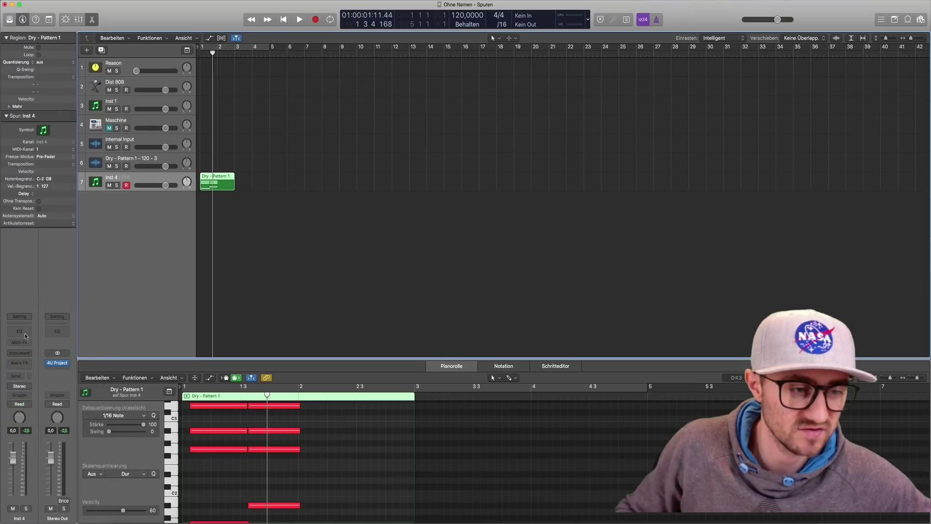
Load Alchemy in stereo as the instrument on the reset track and move its window over the arrangement
{"action": "left_click", "coordinate": [25, 350]}
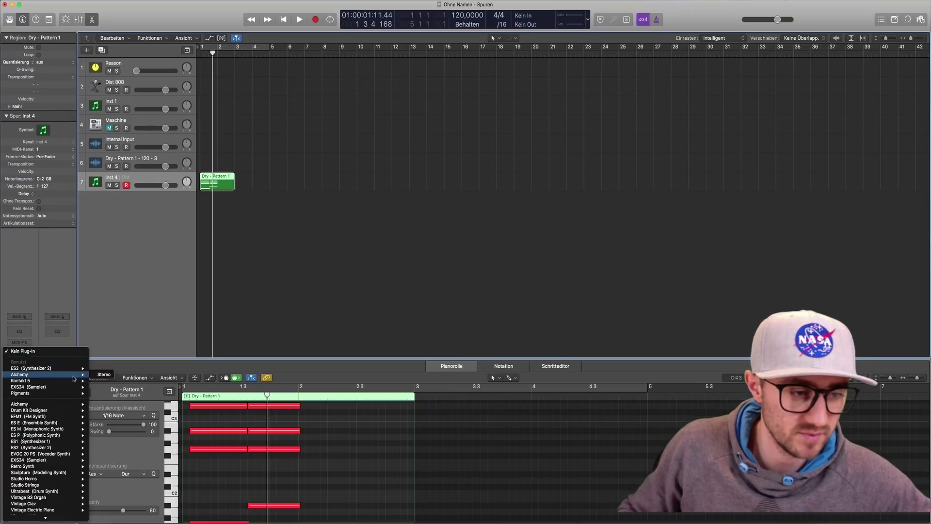
{"action": "left_click", "coordinate": [106, 379]}
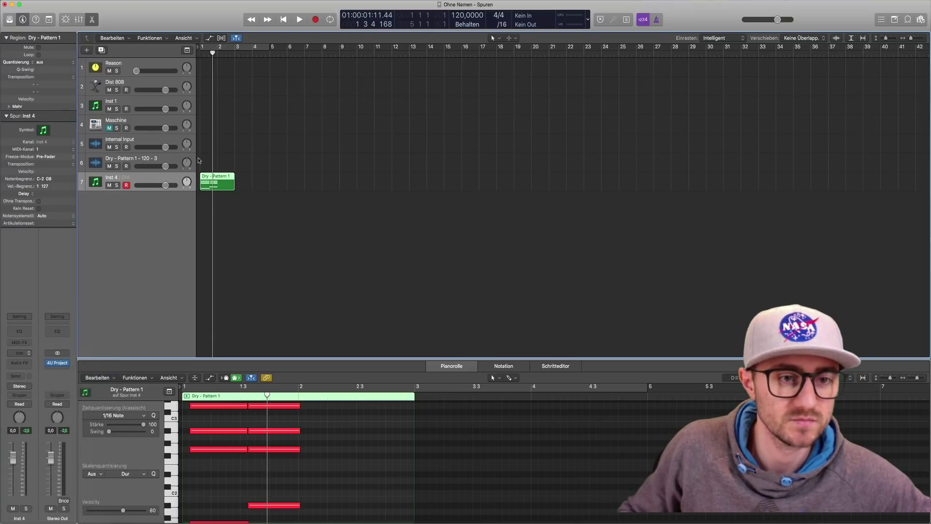
{"action": "left_click_drag", "start_coordinate": [174, 11], "coordinate": [520, 79]}
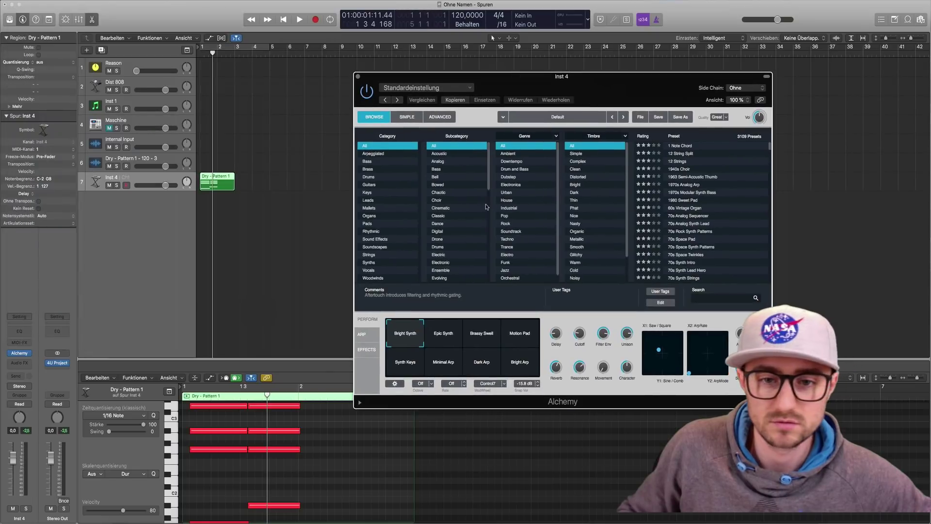
Filter Alchemy's presets by category Pads and subcategory Digital, load Ashes Of Time and audition it with the MIDI region
{"action": "left_click", "coordinate": [384, 224]}
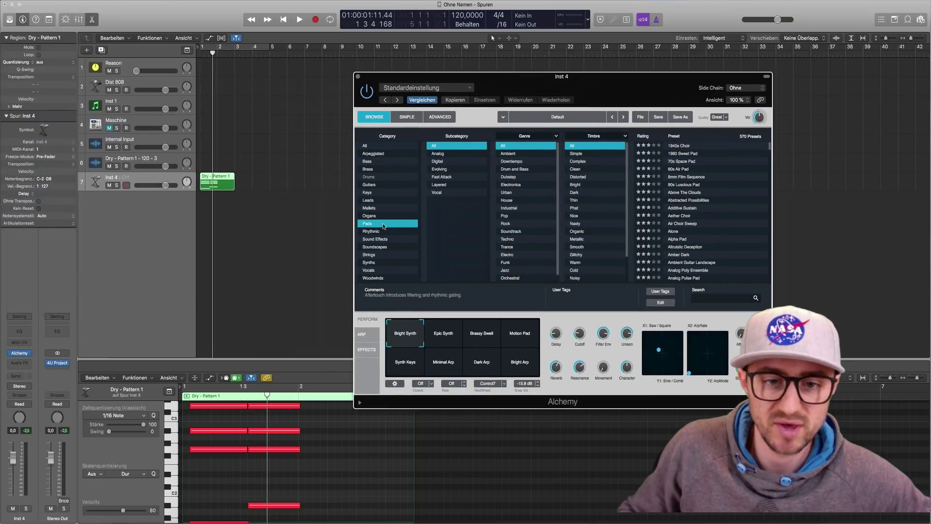
{"action": "left_click", "coordinate": [453, 162]}
{"action": "left_click", "coordinate": [677, 209]}
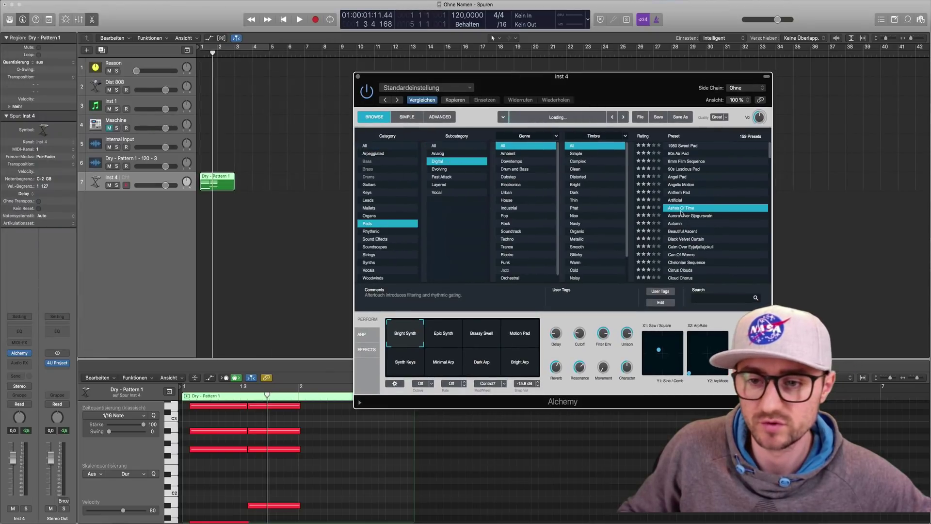
{"action": "key", "text": "space"}
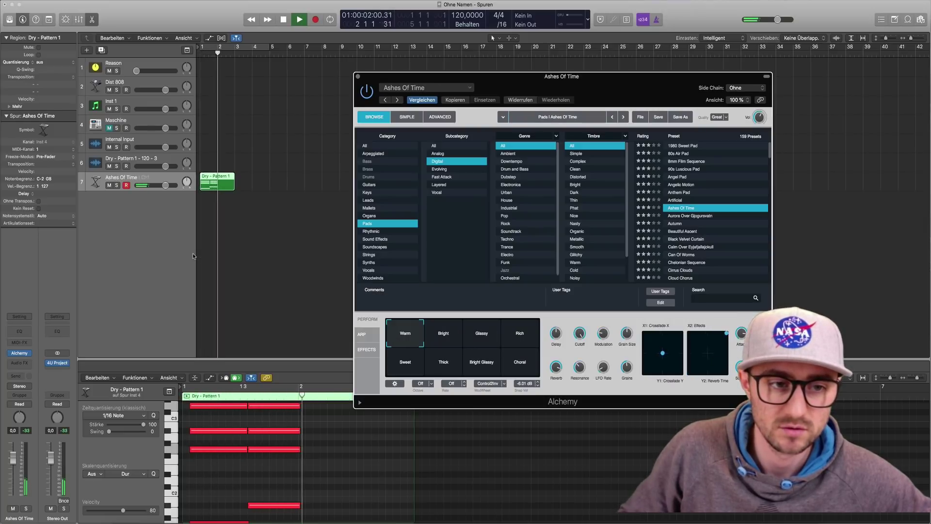
{"action": "key", "text": "space"}
Load the 80s Air Pad preset, play the MIDI region from the start, reselect the region and close Alchemy
{"action": "left_click", "coordinate": [693, 153]}
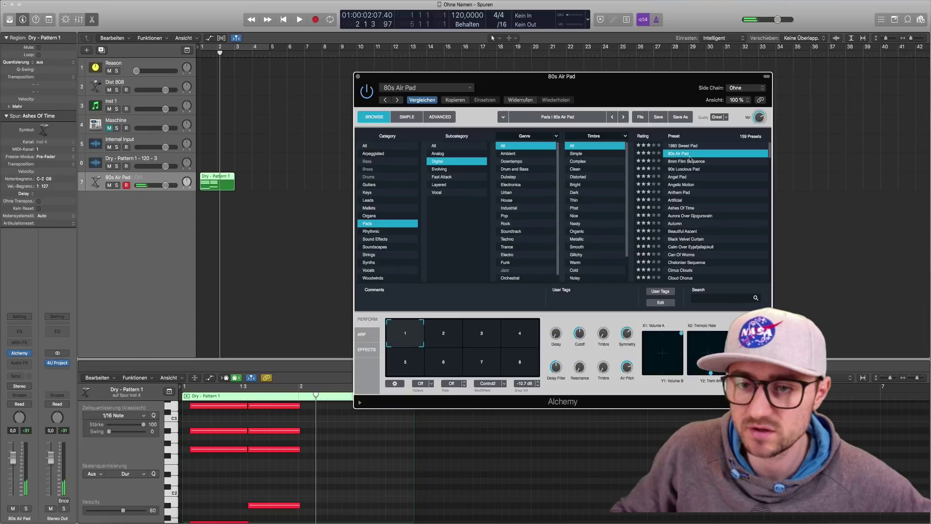
{"action": "key", "text": "space"}
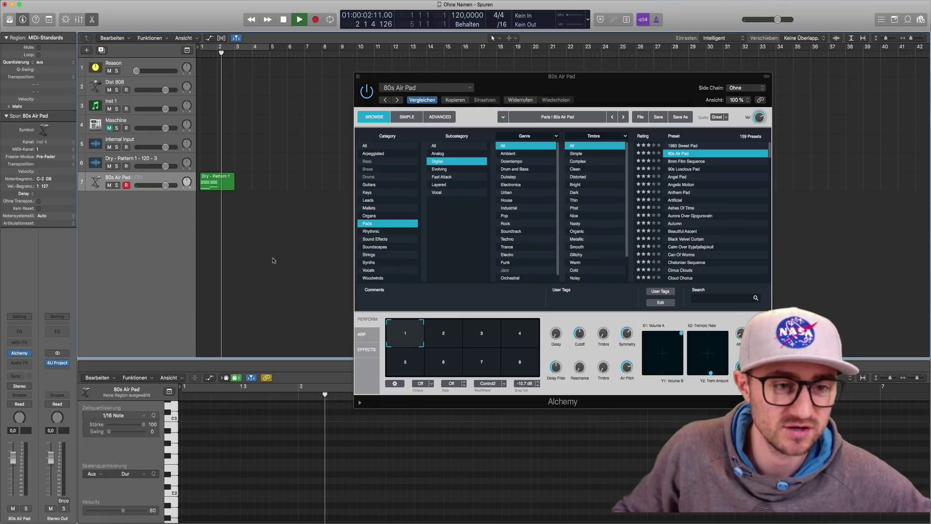
{"action": "key", "text": "Return"}
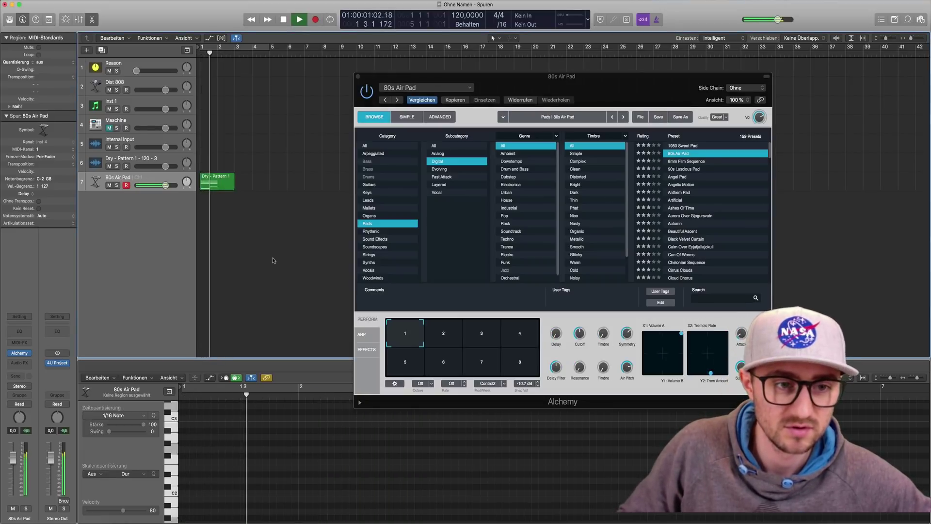
{"action": "key", "text": "space"}
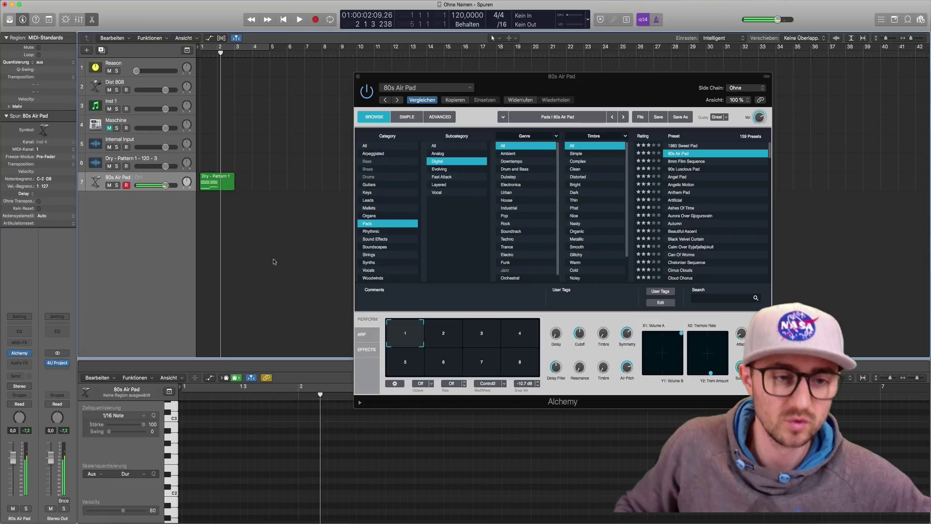
{"action": "left_click", "coordinate": [209, 186]}
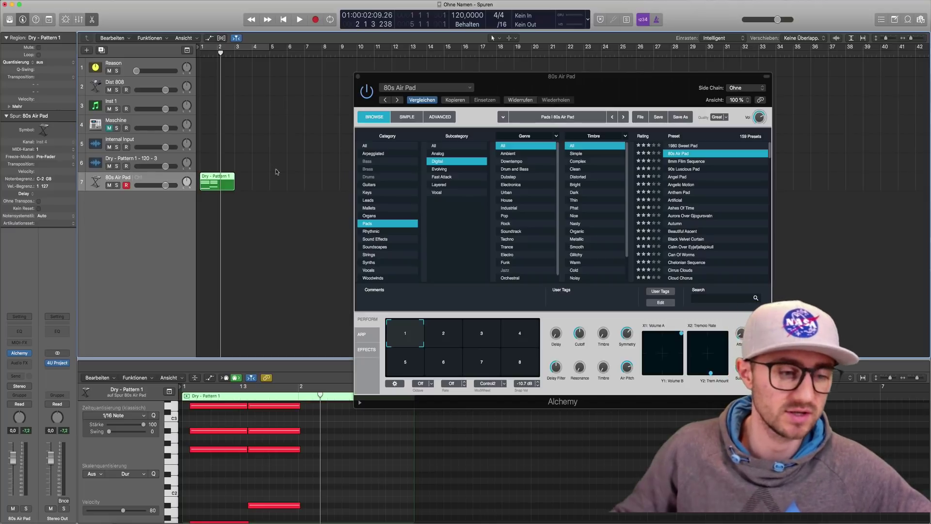
{"action": "left_click", "coordinate": [358, 78]}
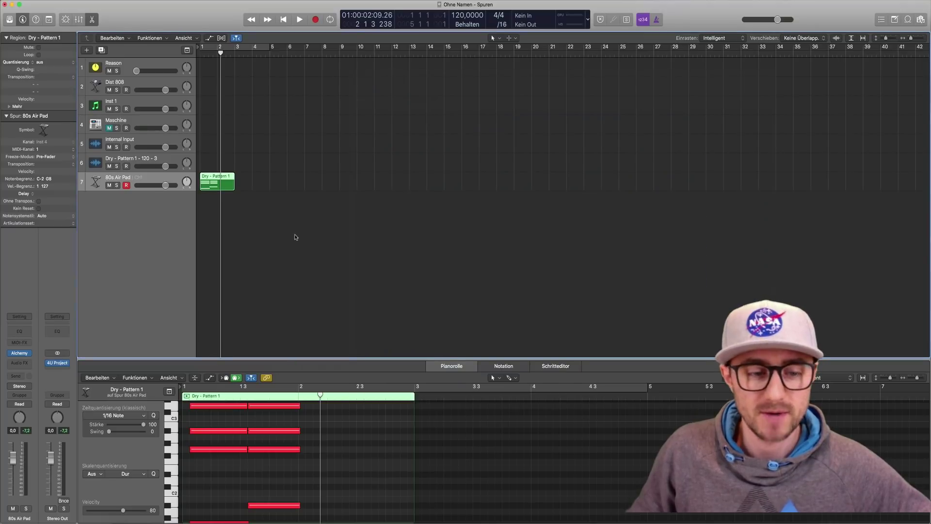